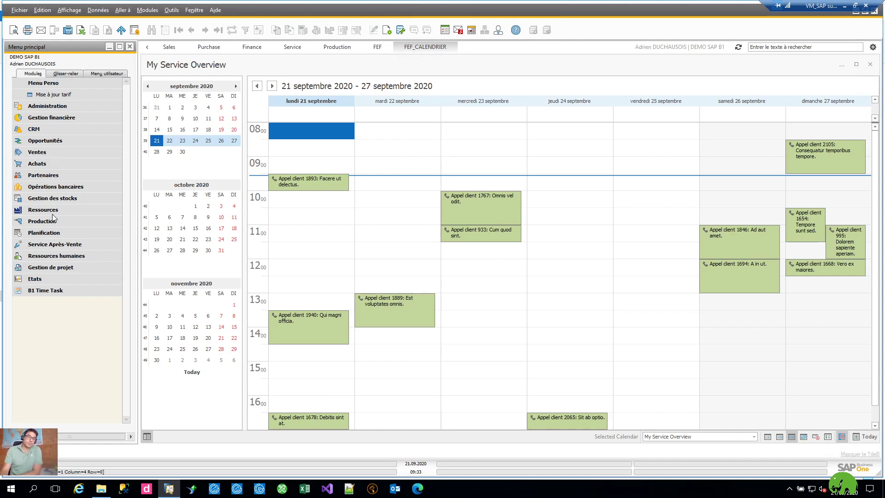
Move the remote connection bar aside and minimize the File Explorer window to return to the SAP Business One calendar
left_click(149, 10)
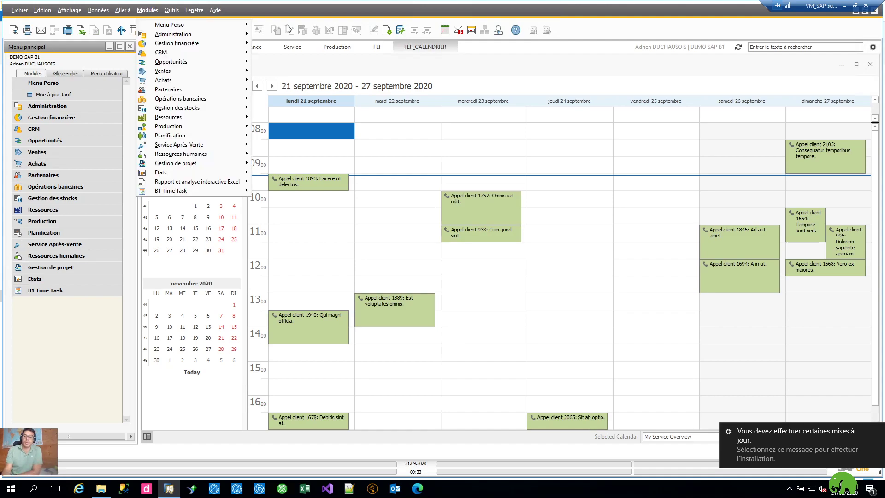
left_click(877, 431)
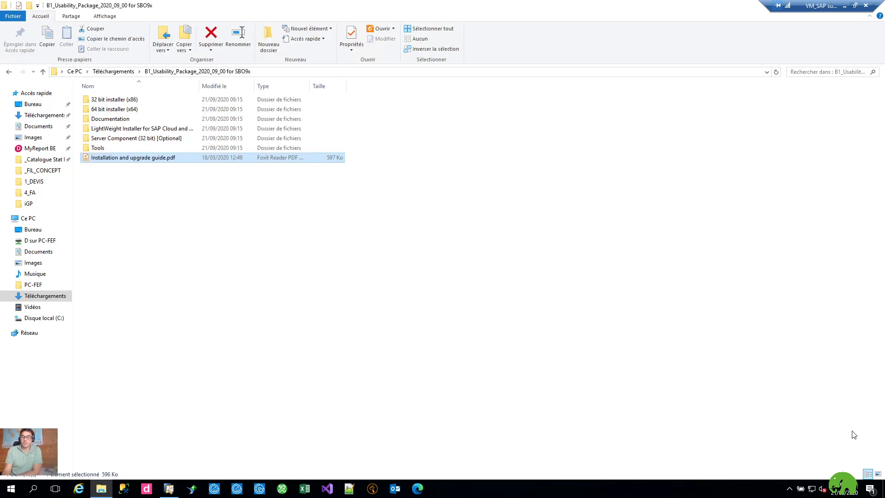
left_click_drag(821, 6, 656, 6)
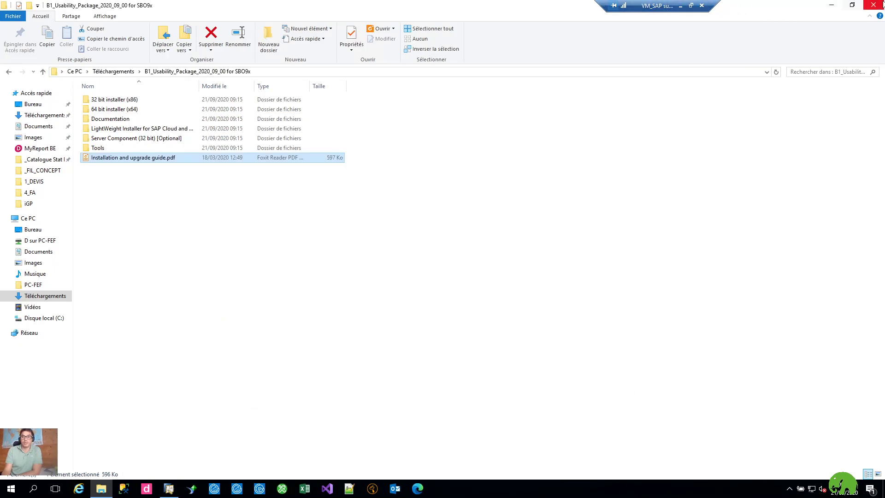
left_click(832, 4)
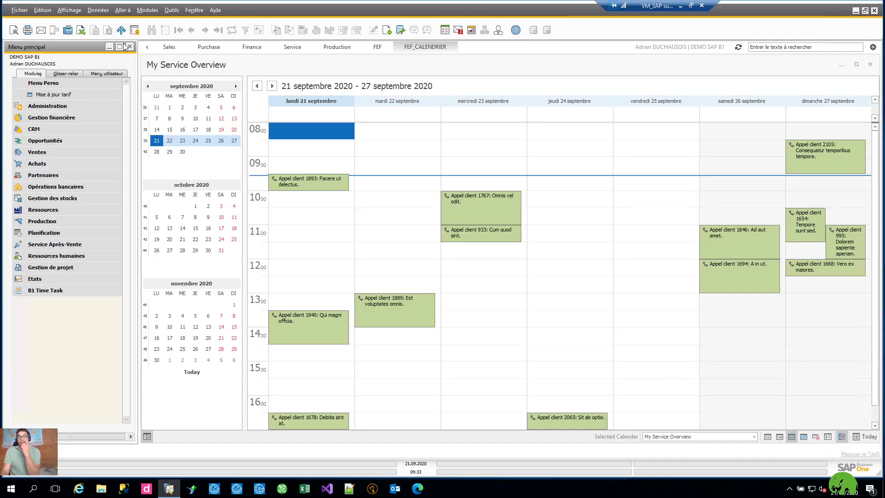
View the Méthodes de mise à jour page of the standard price update assistant (Assistant de mise à jour des prix) and close the assistant
left_click(147, 9)
mouse_move(169, 110)
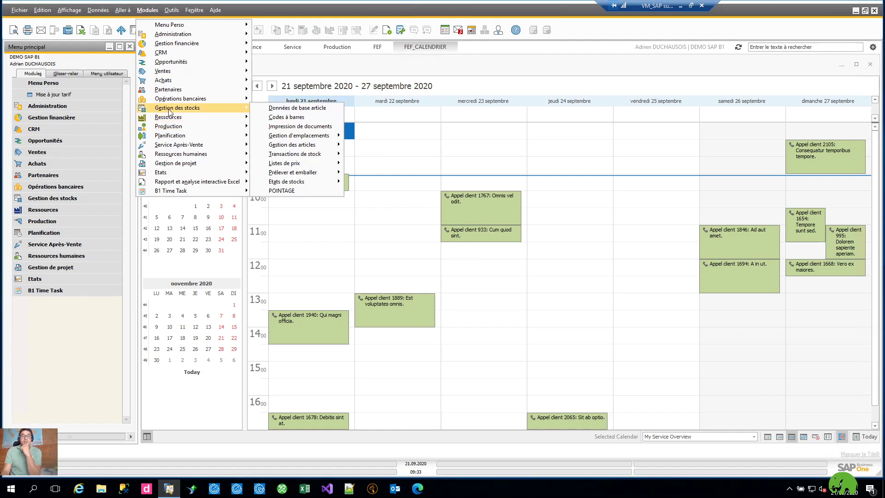
mouse_move(308, 166)
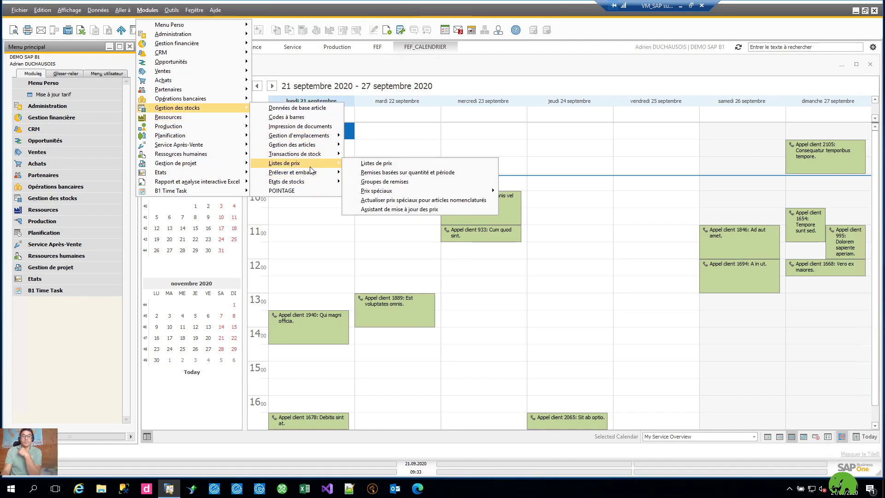
left_click(392, 209)
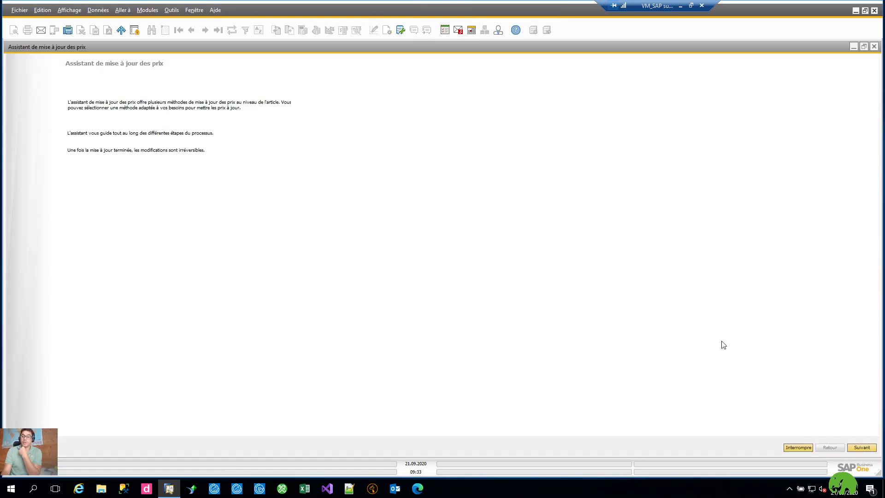
left_click(862, 448)
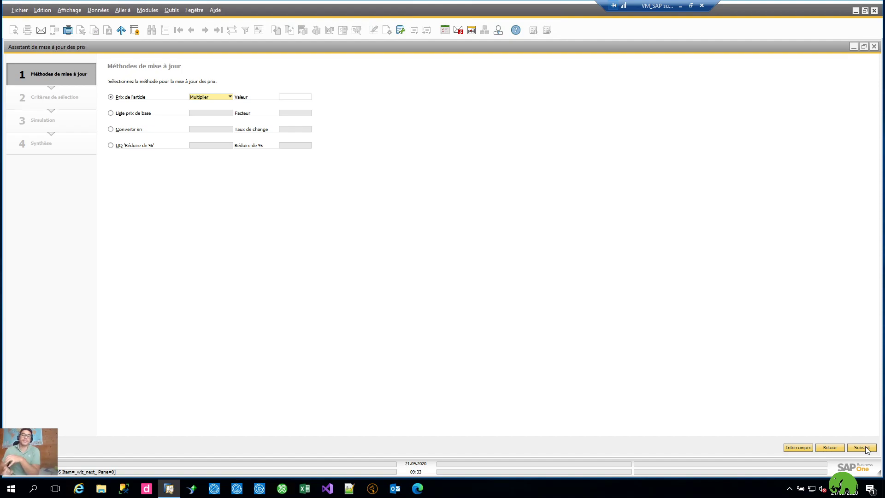
left_click(874, 46)
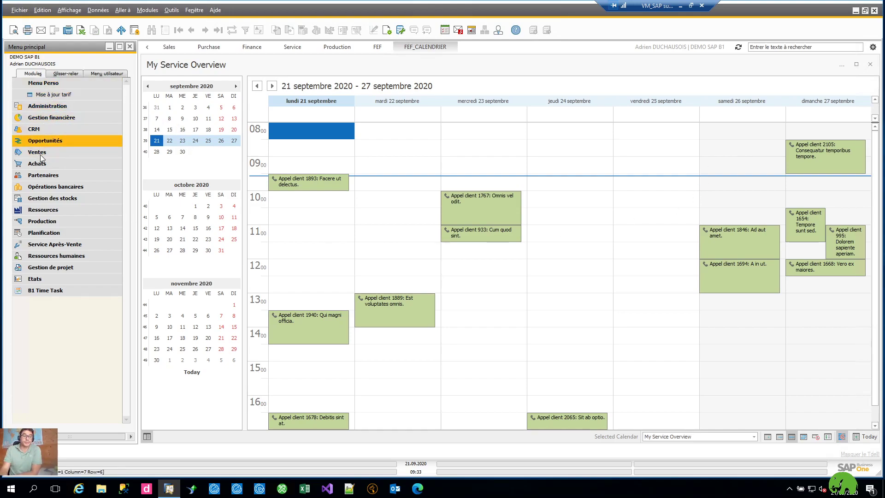
Check the Coefficient de majoration in the item group of the item Tablette PC 64GB noire, and close the item master data
left_click(38, 199)
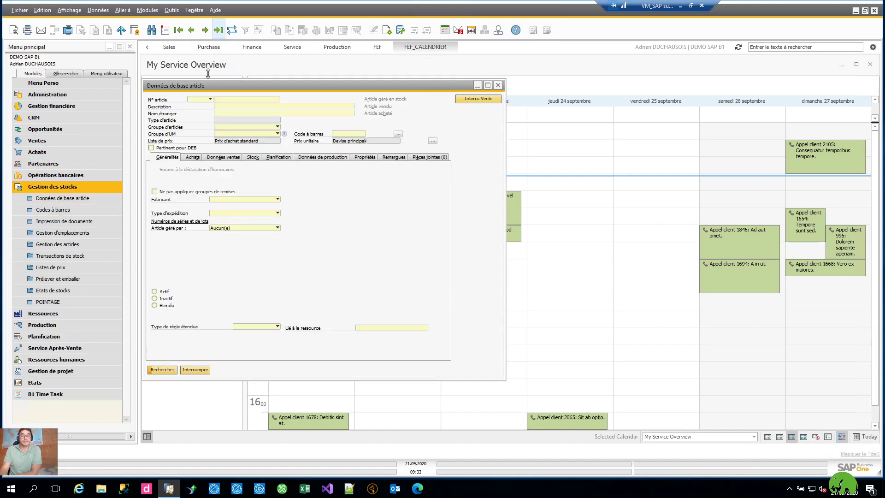
left_click(192, 30)
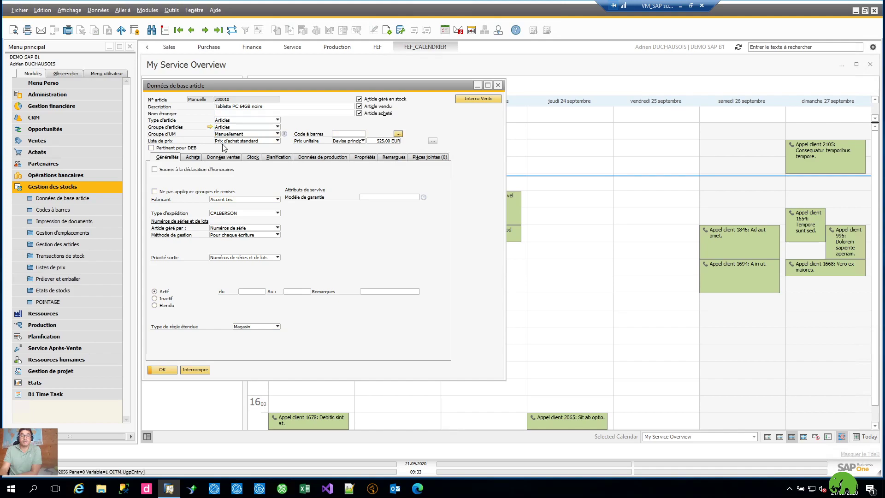
left_click(210, 127)
left_click(542, 266)
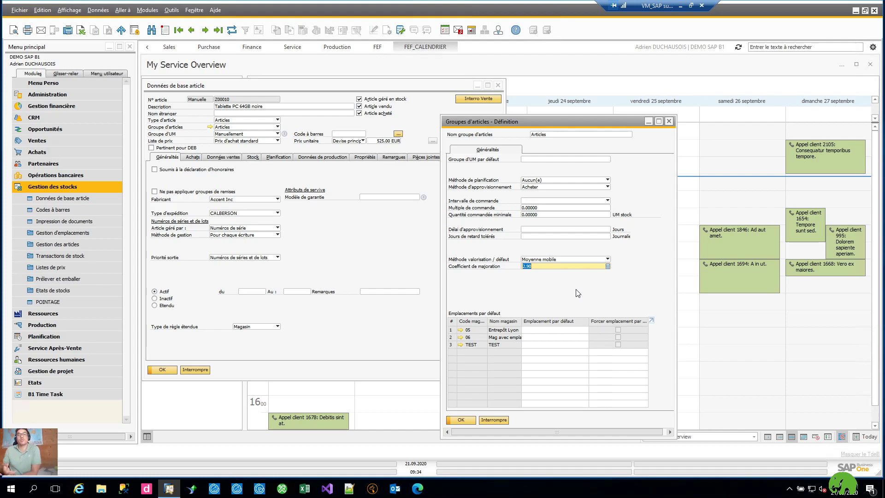
left_click(505, 422)
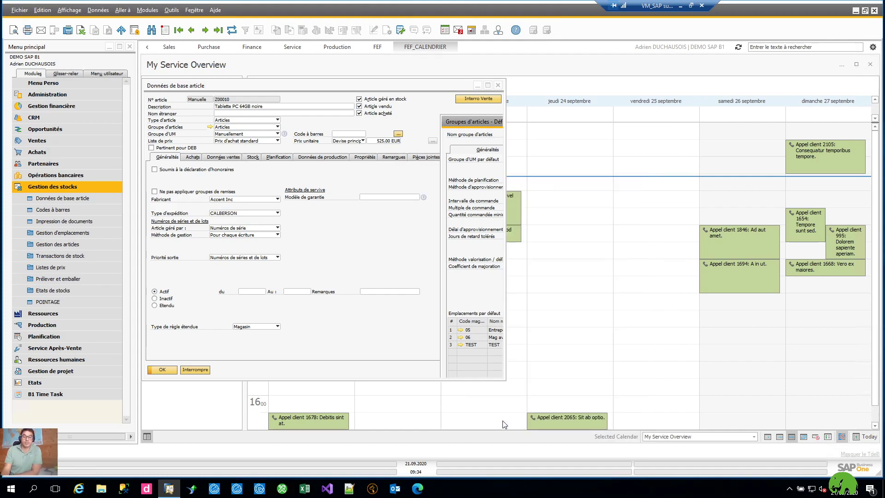
left_click(499, 85)
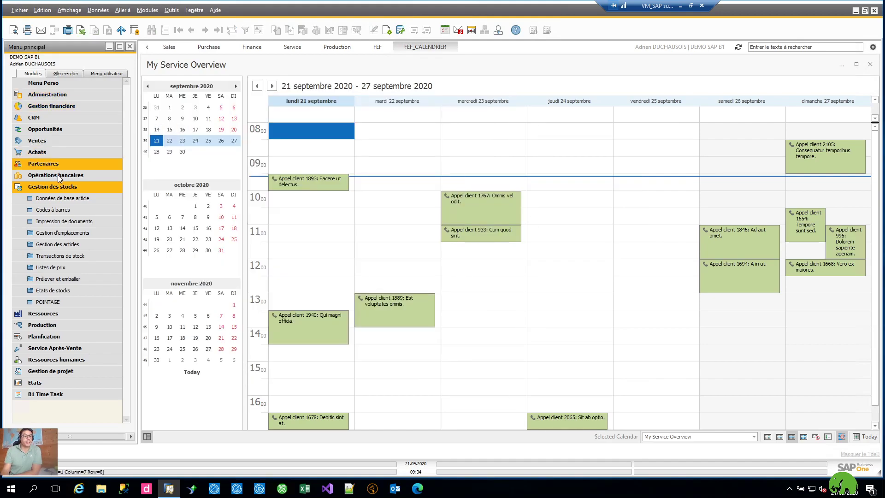
left_click(49, 185)
Run the custom Mise à jour tarif report for price list Prix de base and item groups from Articles to Stockage
left_click(46, 83)
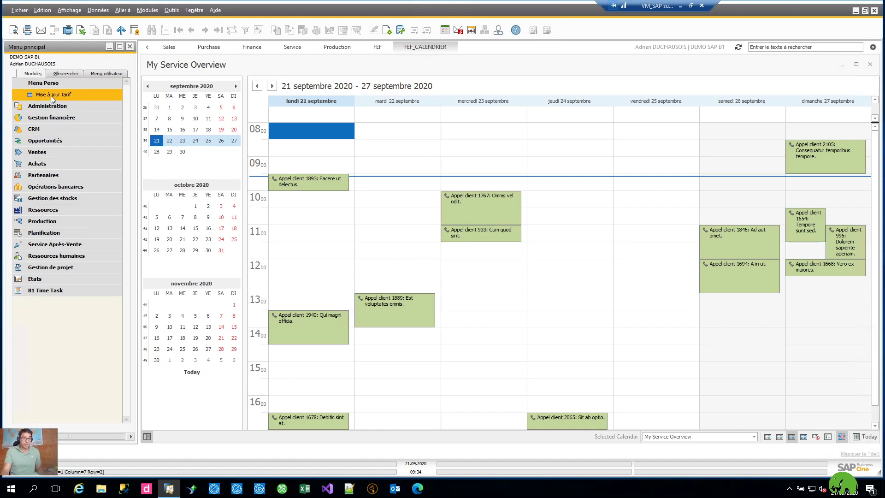
left_click(50, 96)
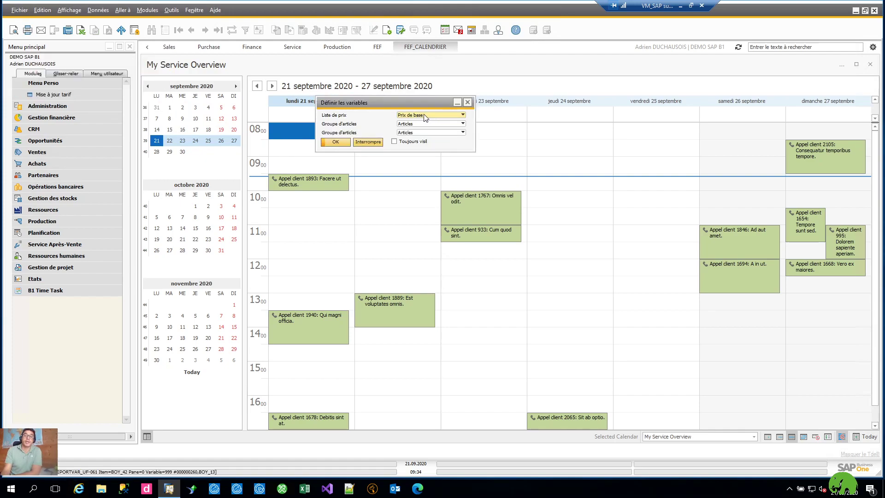
left_click(424, 115)
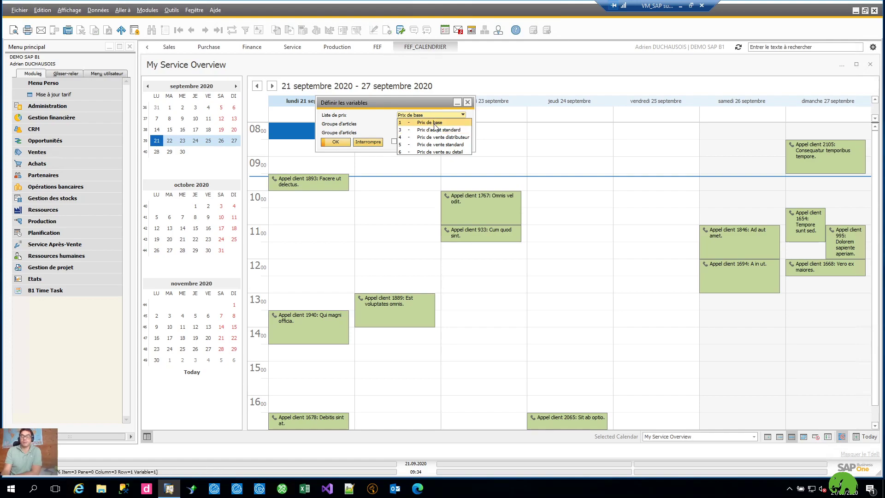
left_click(435, 122)
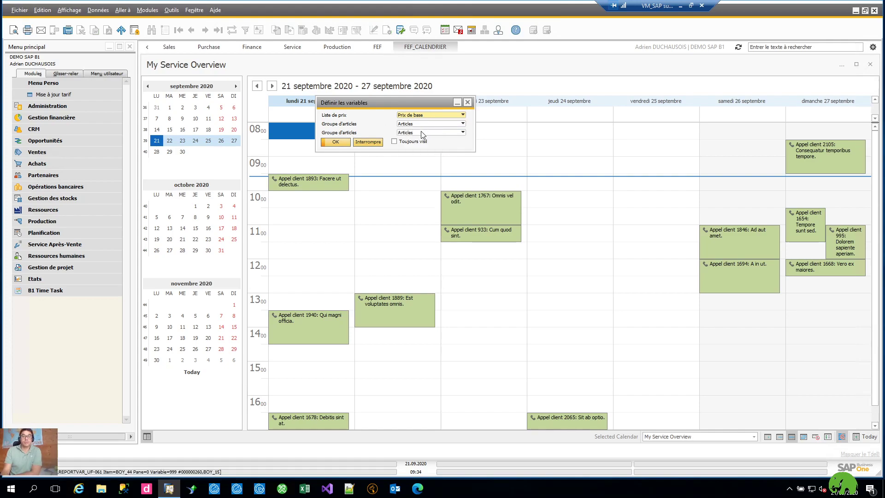
left_click(423, 133)
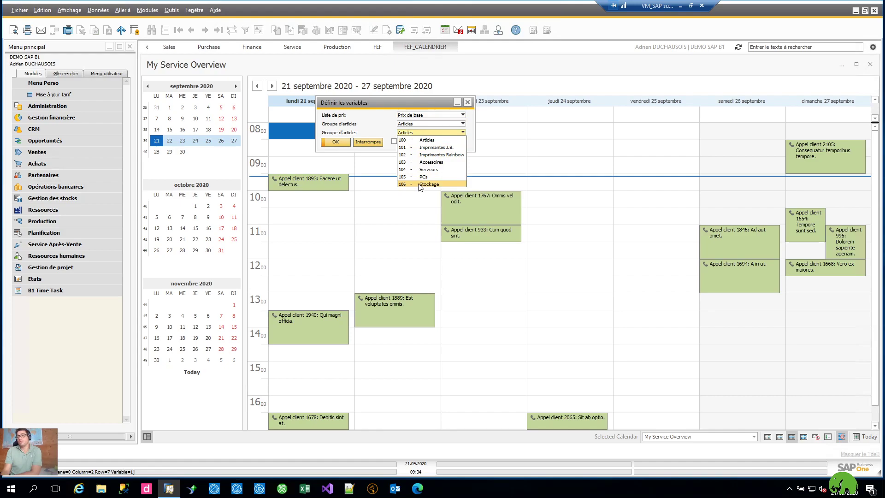
left_click(419, 184)
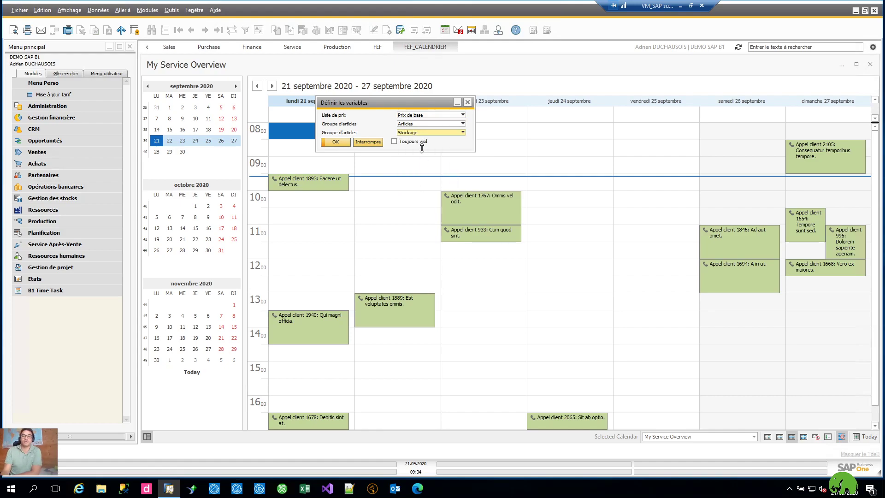
left_click(341, 143)
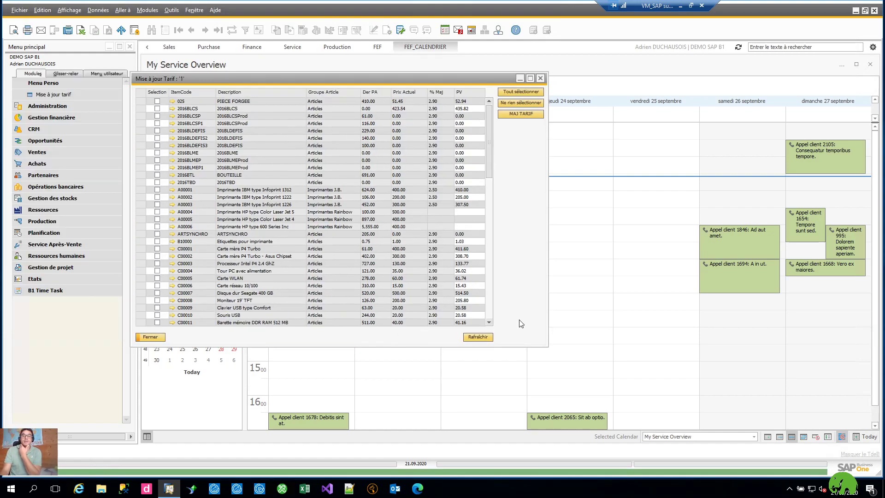
Enlarge the Mise à jour Tarif window and set the PV of item 025 PIECE FORGEE to 60
left_click_drag(547, 346, 682, 413)
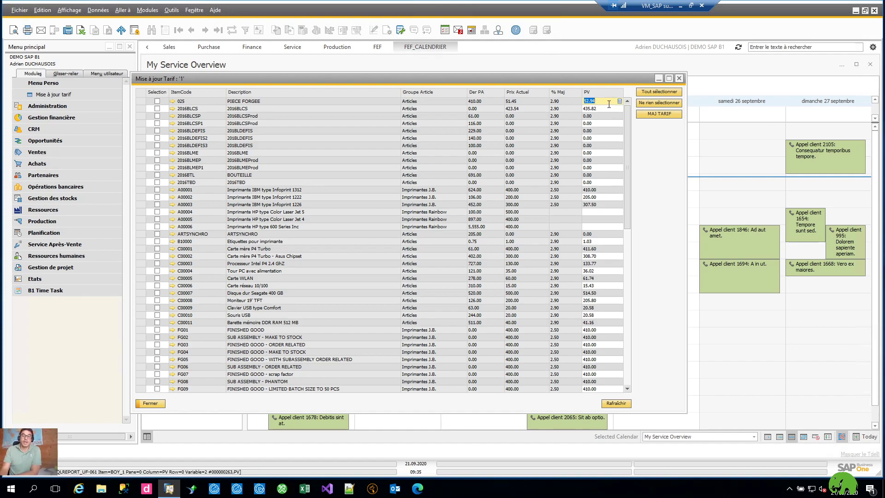
type("60")
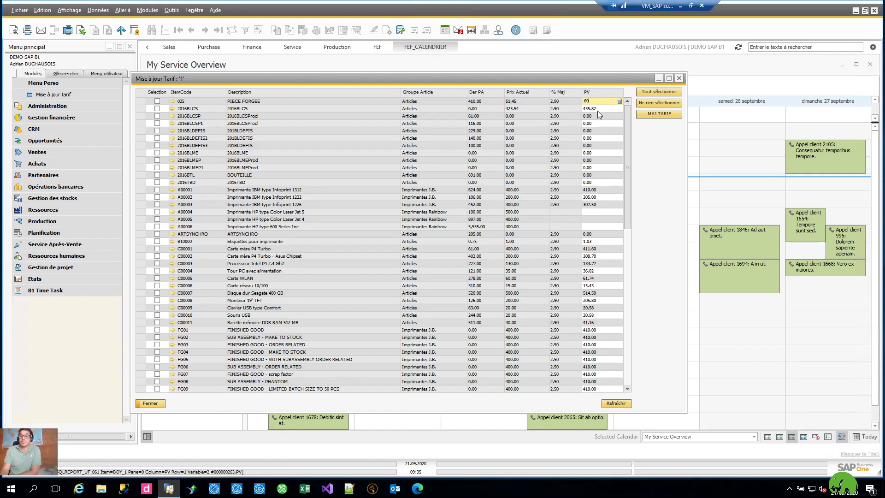
left_click(597, 111)
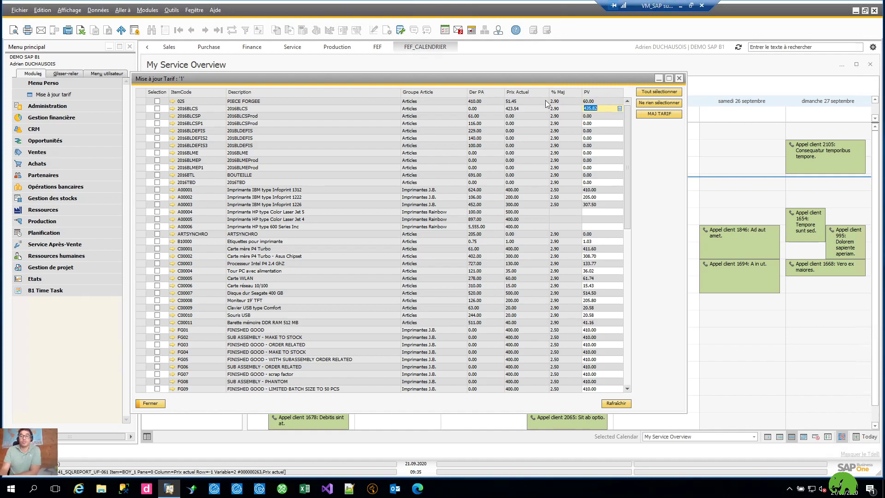
left_click(594, 101)
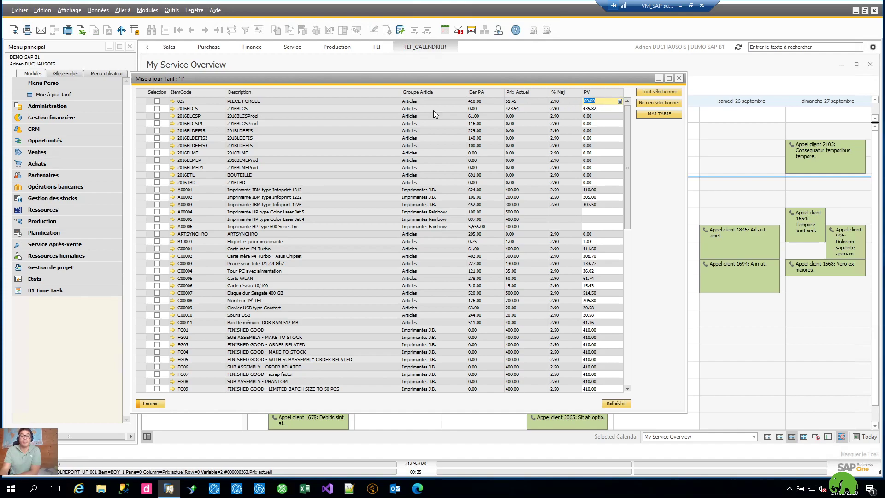
Select items 025 and 2016BLCS and apply their new prices to the Prix de base price list
left_click(157, 101)
left_click(157, 108)
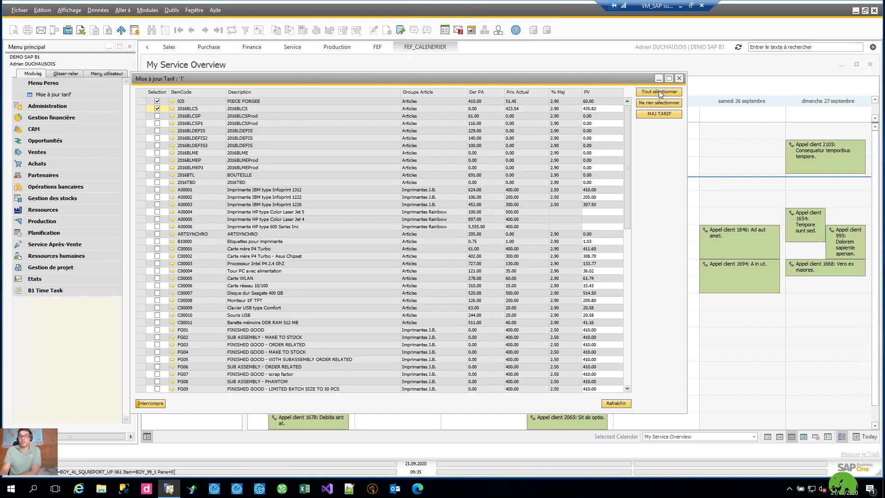
left_click(658, 114)
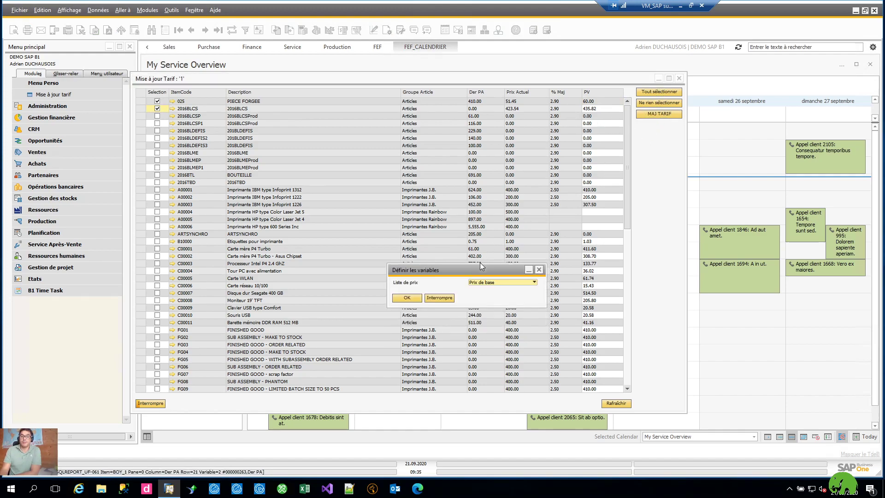
left_click_drag(474, 254, 468, 199)
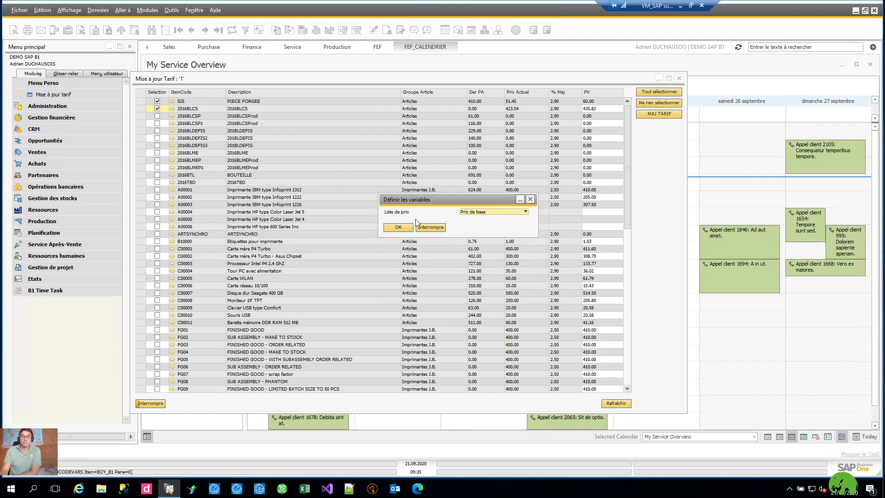
left_click(467, 213)
left_click(476, 219)
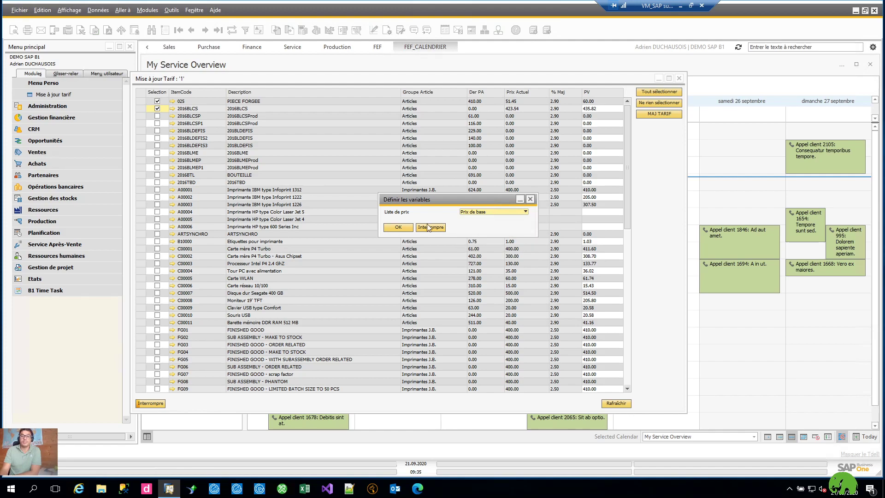
left_click(399, 228)
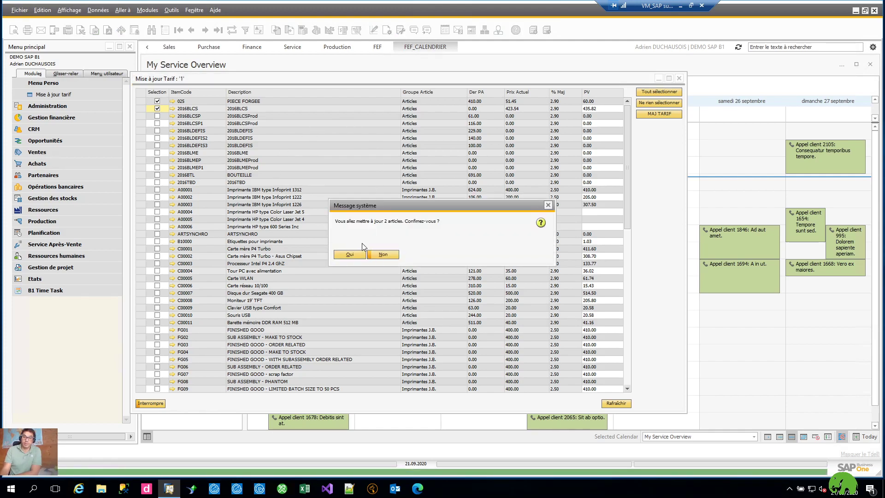
left_click(347, 255)
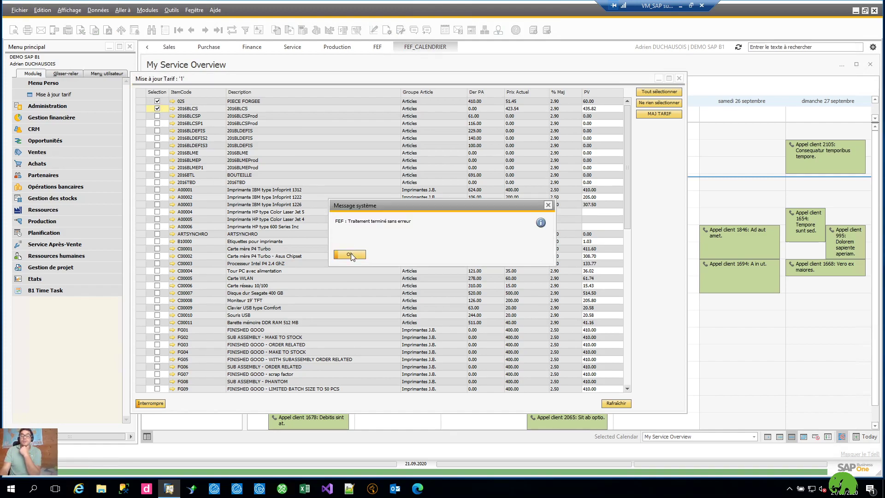
left_click(350, 255)
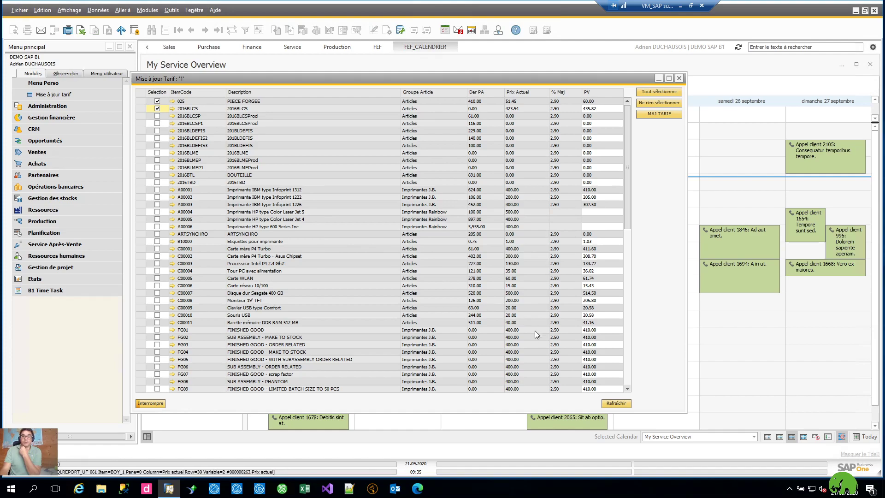
Refresh the Mise à jour Tarif table to check the current prices, and close the window
left_click(615, 404)
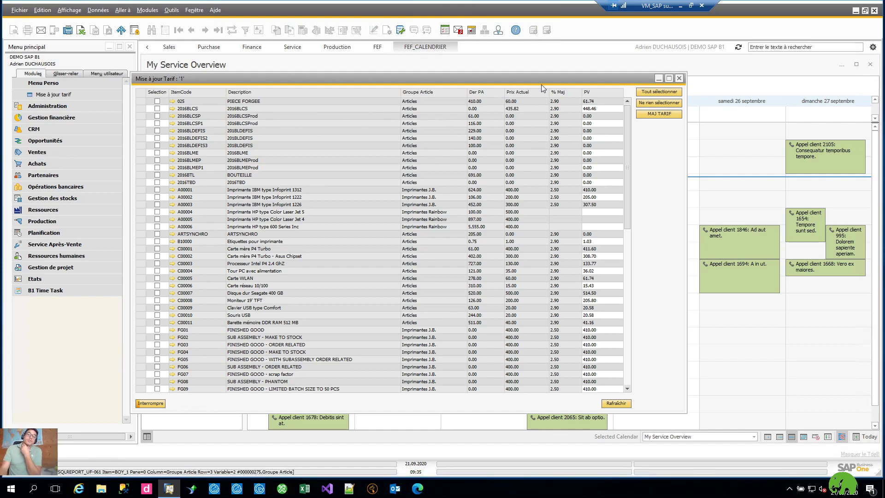
left_click(680, 78)
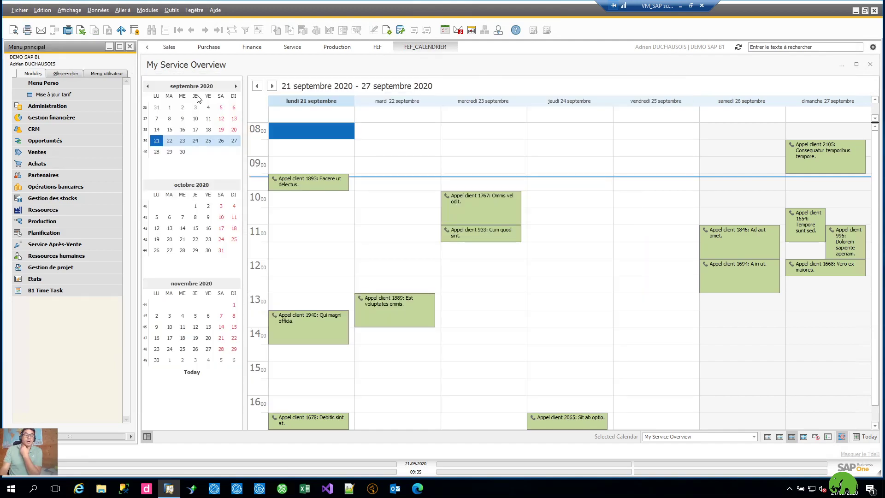
Open the Mise à jour tarif selection criteria, review the available price lists, and close the criteria without running the report
left_click(57, 96)
left_click_drag(102, 66, 293, 103)
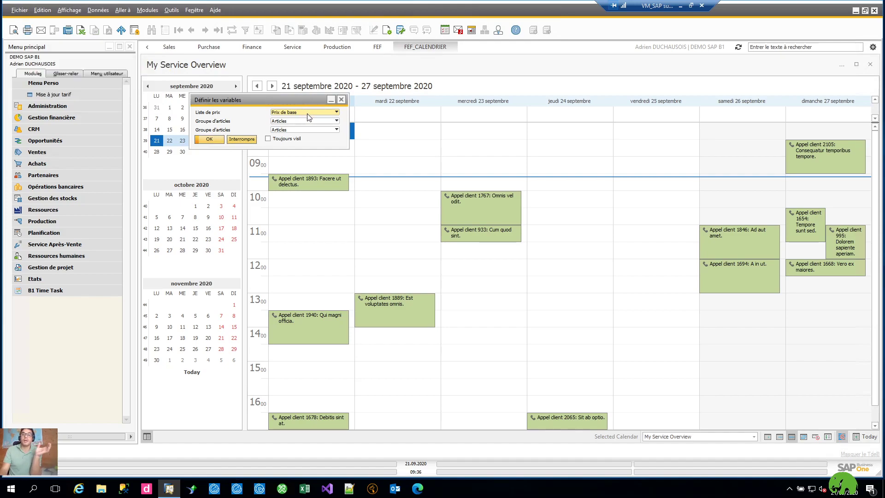
left_click(308, 117)
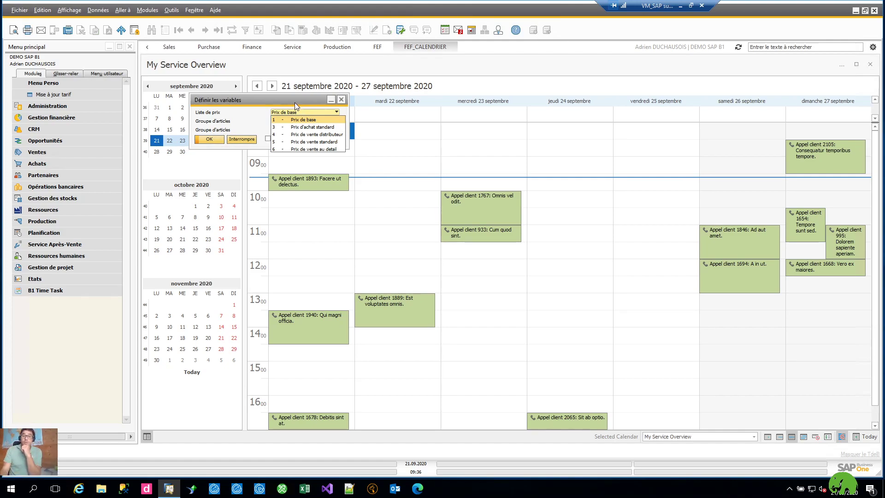
left_click(295, 104)
left_click_drag(300, 101, 334, 108)
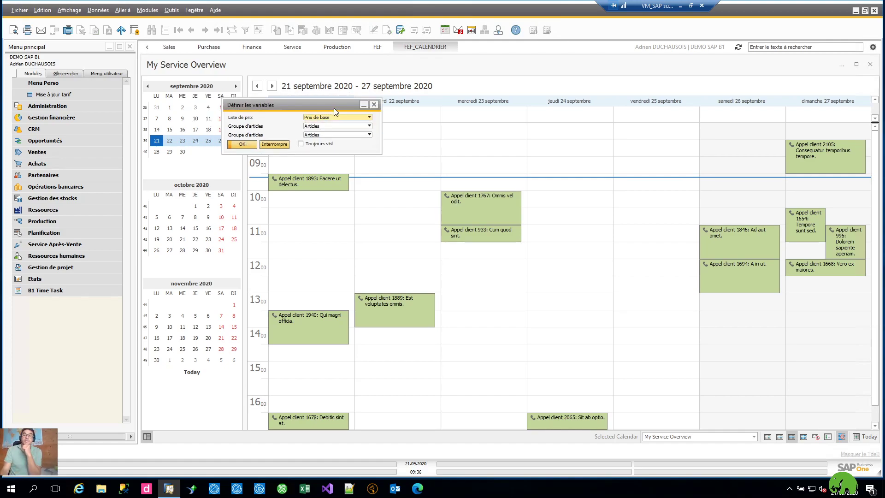
left_click(374, 105)
left_click(148, 10)
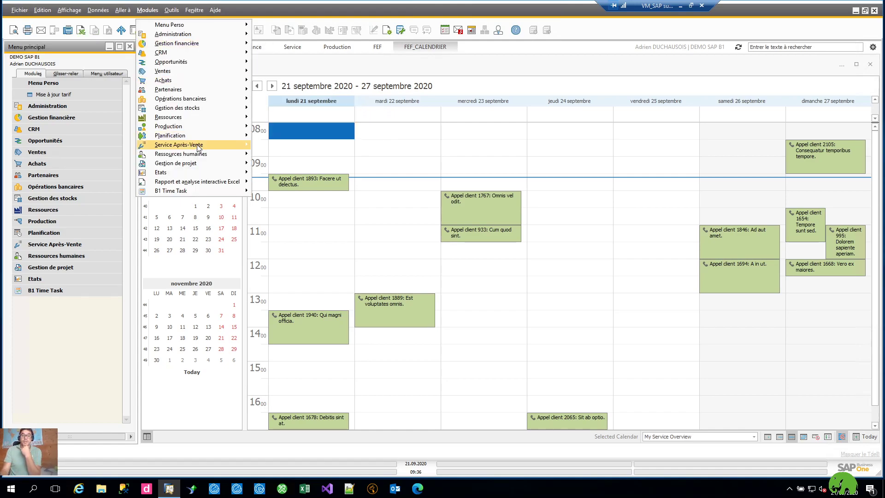
mouse_move(200, 120)
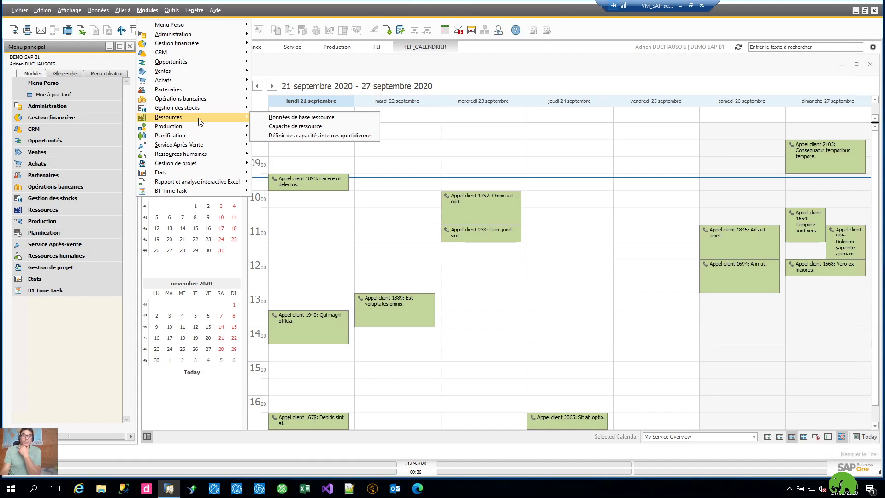
Run the Mise à jour tarif report for price list Prix de base and item group Articles only, and enlarge its results window
left_click(68, 95)
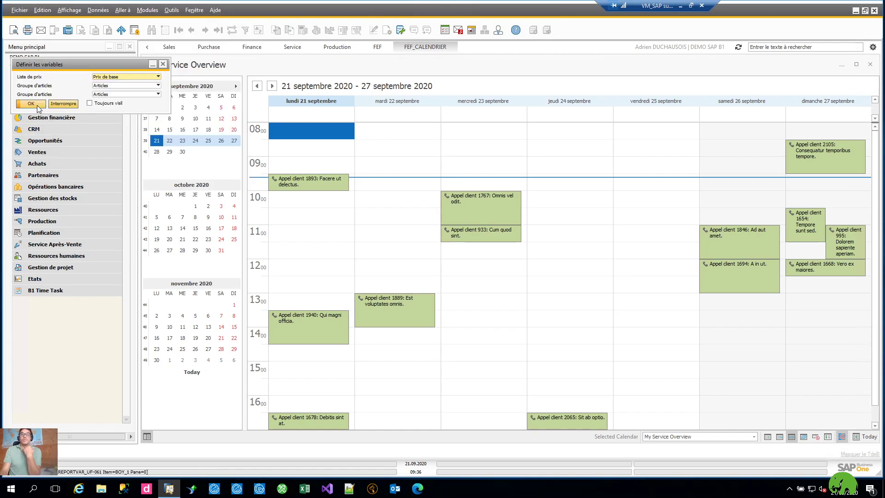
left_click(37, 105)
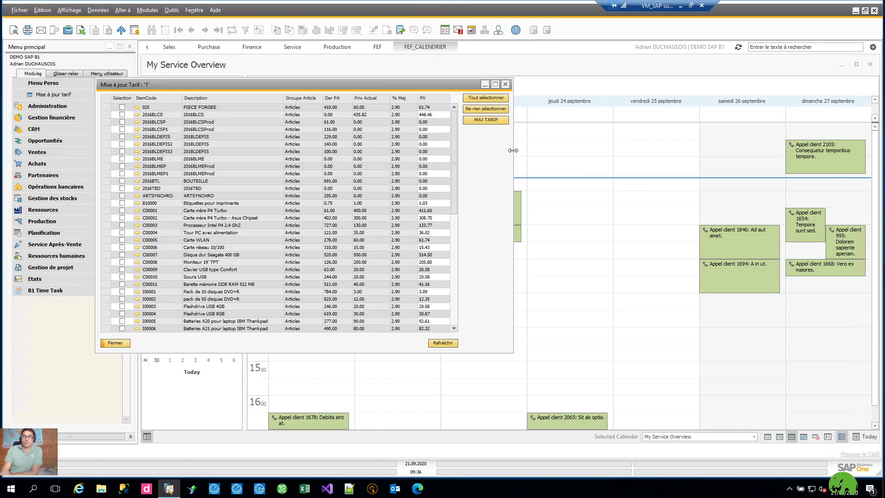
left_click_drag(514, 151, 524, 153)
left_click_drag(523, 352, 556, 376)
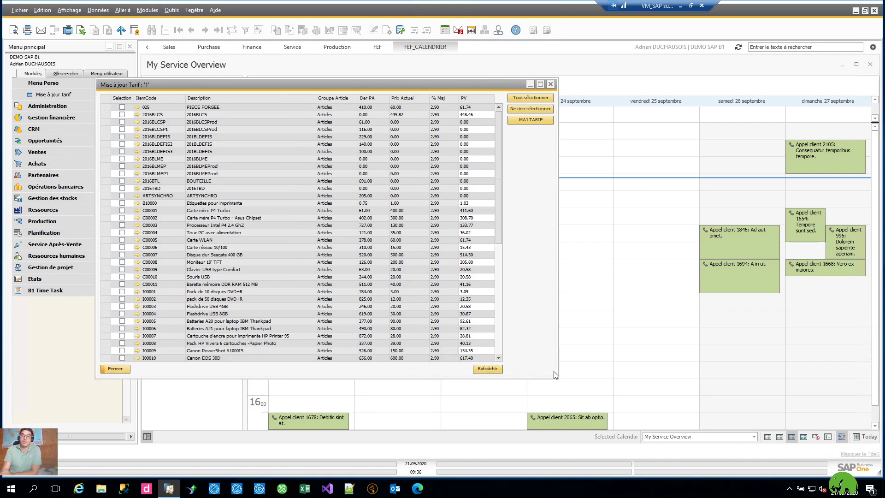